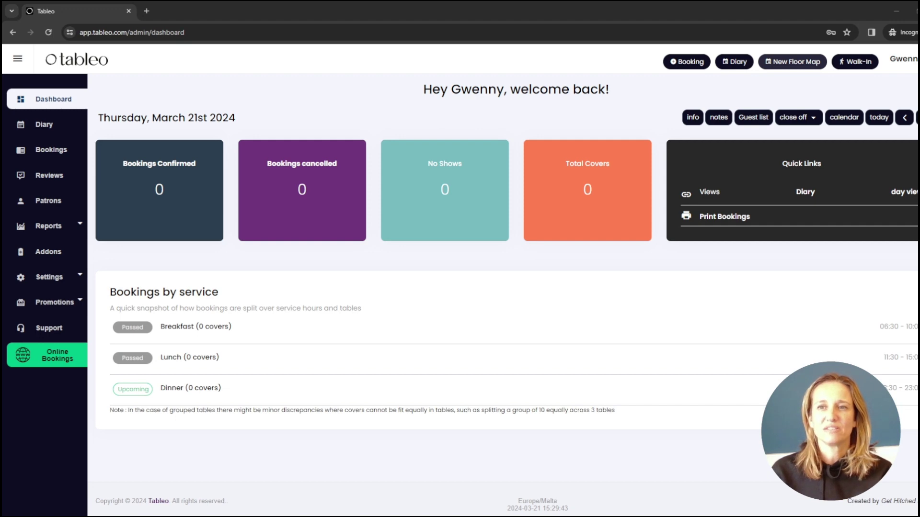
Start a New Floor Map from the header and begin the digital floor-map setup.
click(795, 64)
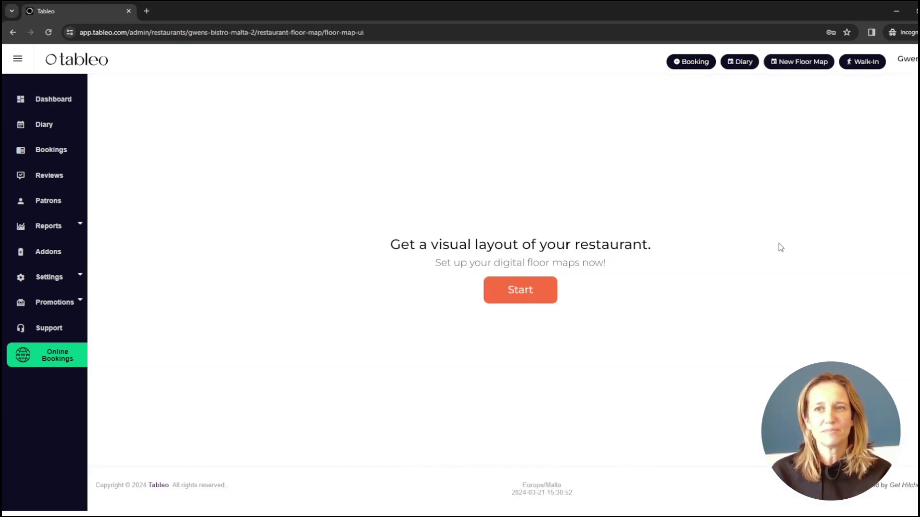
click(528, 292)
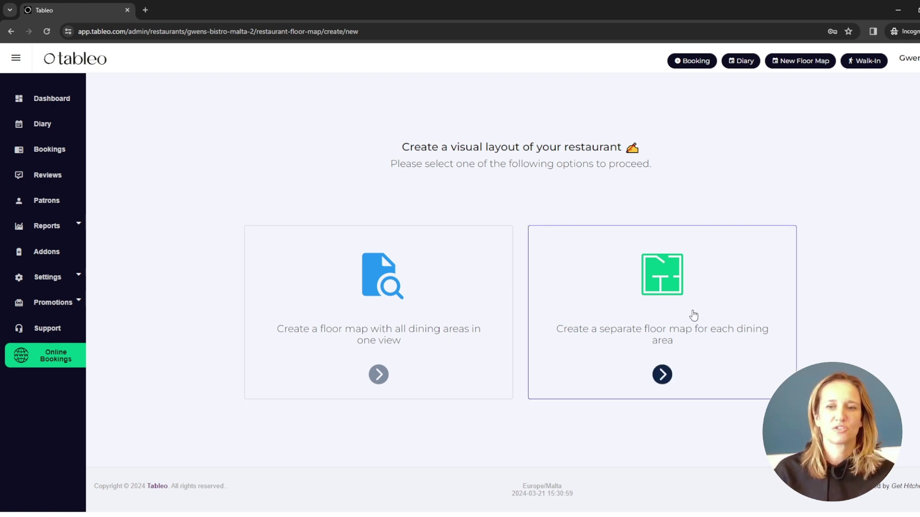
Choose a separate map per dining area and name the new floor map 'weekdays'.
click(692, 314)
click(528, 277)
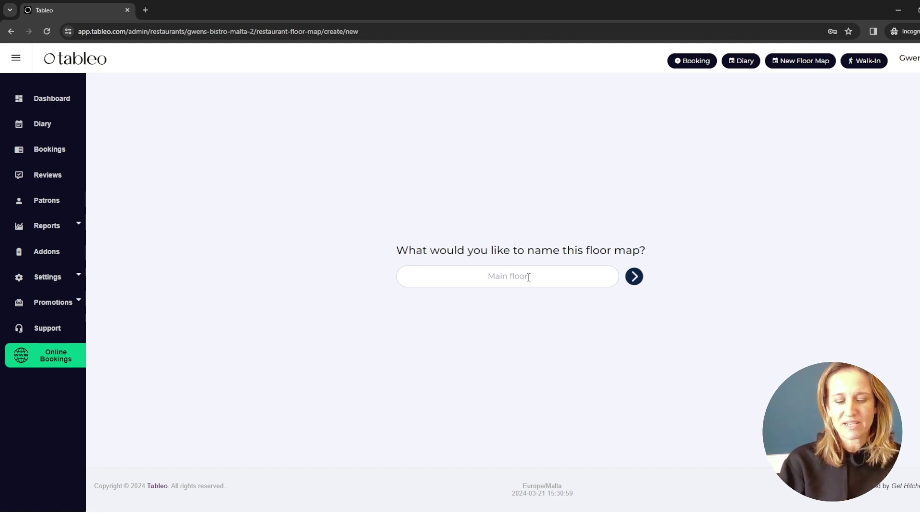
text(weekd)
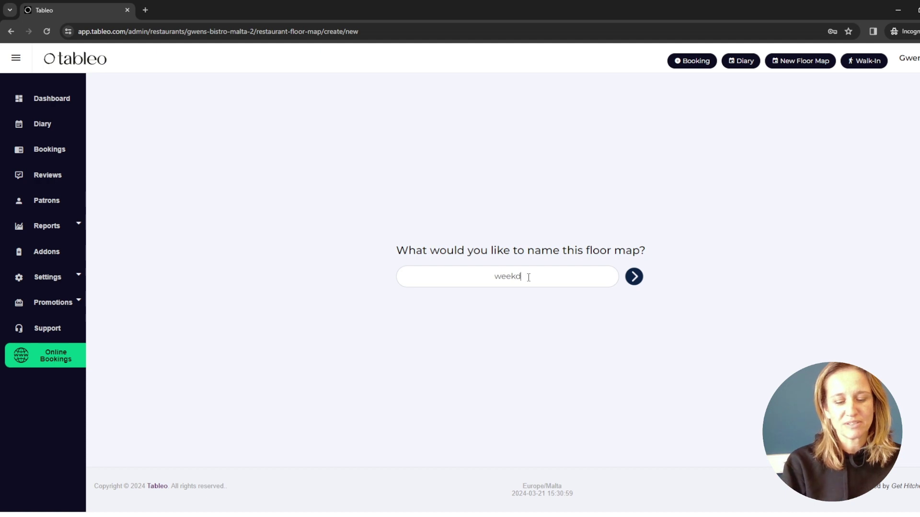
text(ays)
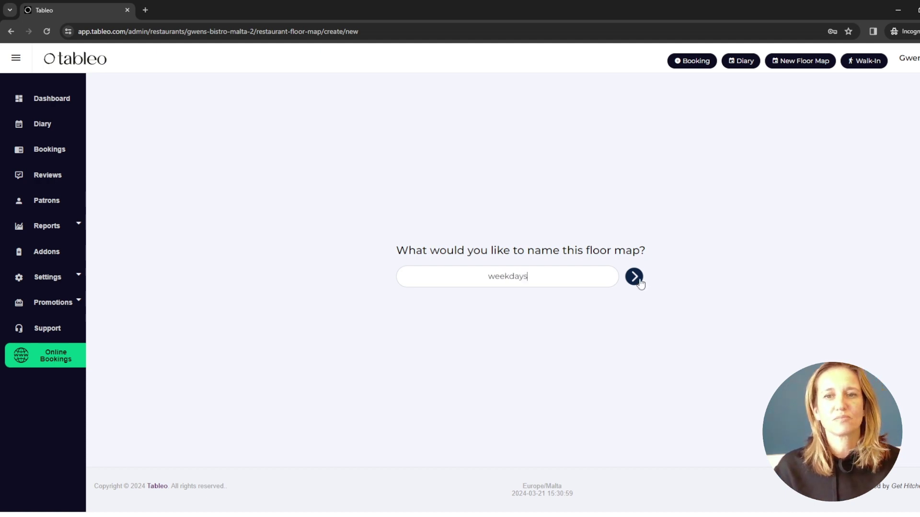
click(640, 281)
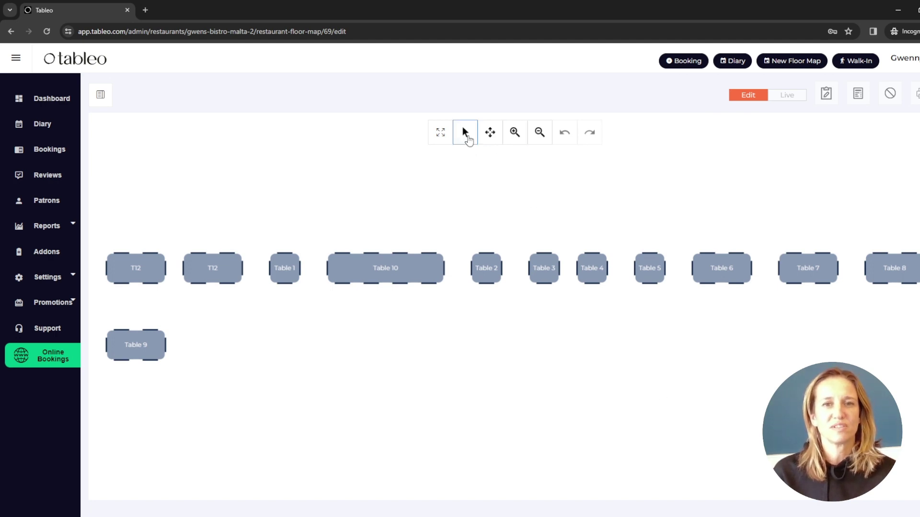
Move Table 10 beside Table 9, shift Table 2 left, and put Tables 3 and 4 in a new row.
click(464, 136)
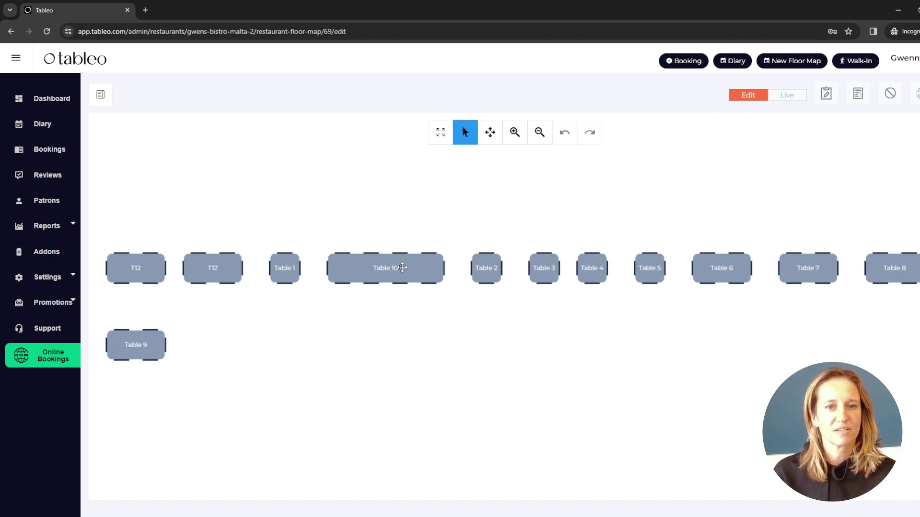
drag(400, 267, 259, 345)
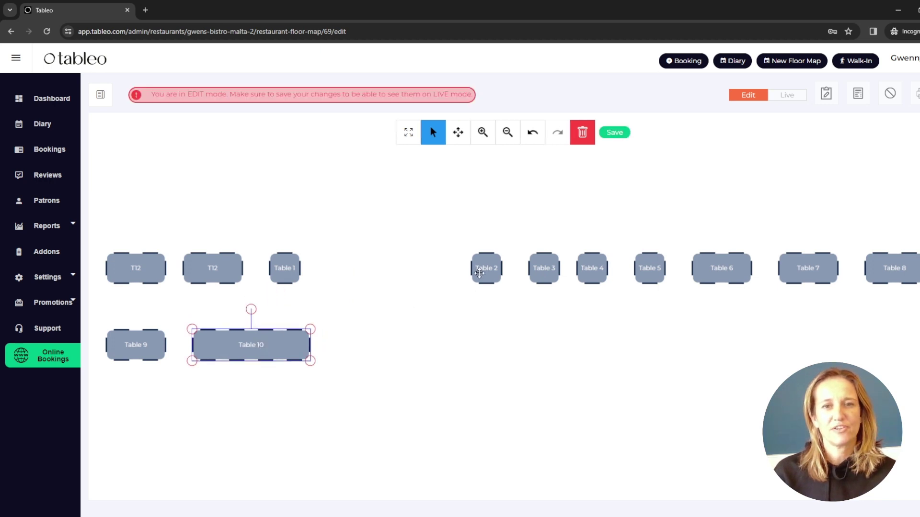
drag(481, 274, 366, 274)
drag(544, 272, 140, 424)
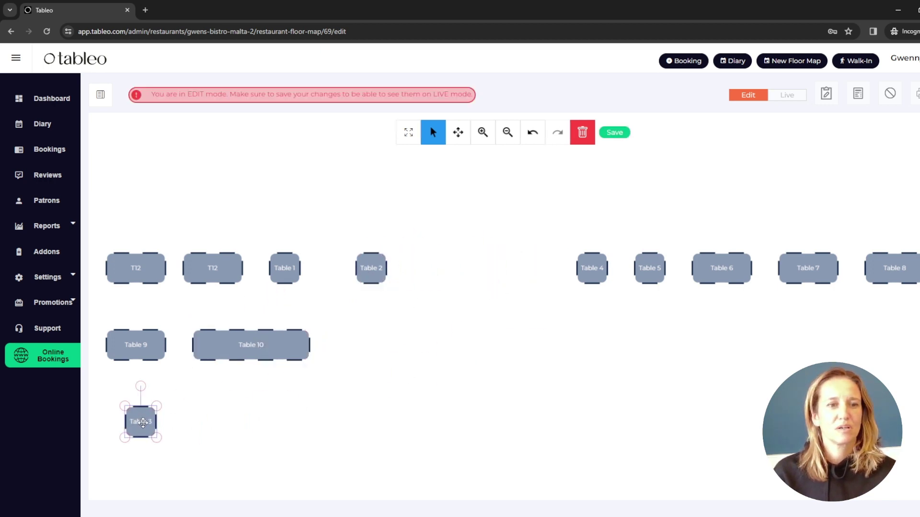
drag(592, 271, 208, 421)
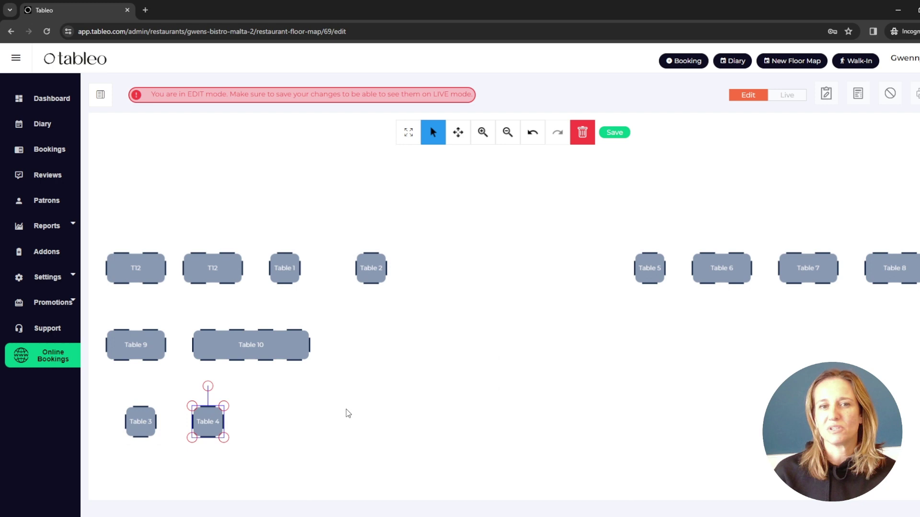
Add a Wall Divider from Other Elements and stretch it downward across the map.
click(100, 98)
click(245, 200)
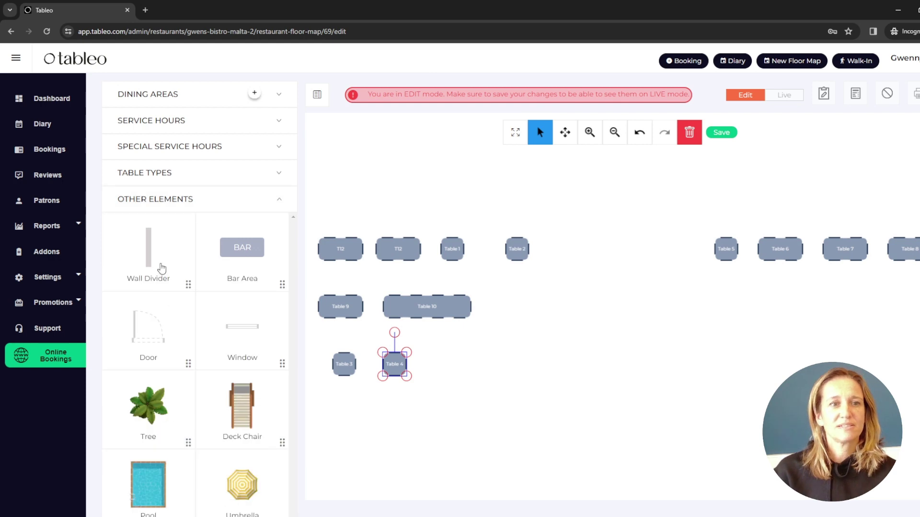
drag(148, 254, 564, 211)
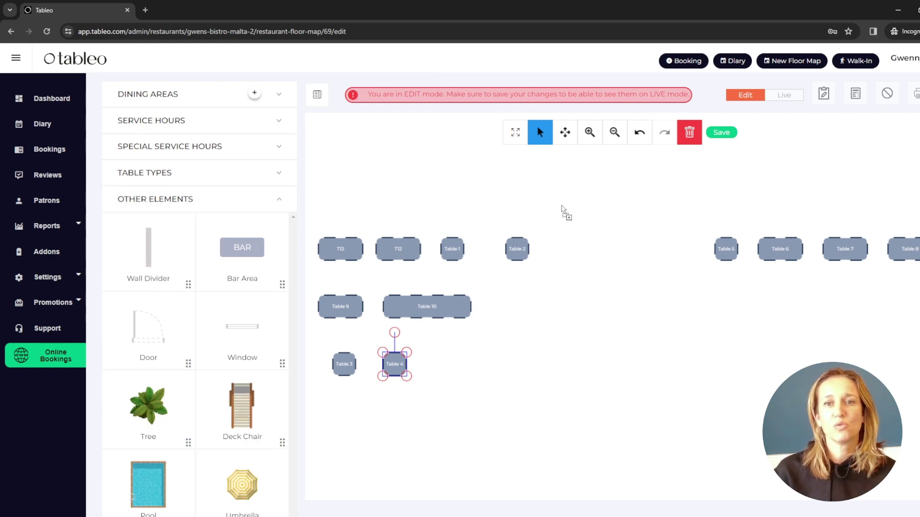
scroll(556, 244, down, 2)
drag(564, 167, 570, 277)
Arrange Tables 5–8 in two rows of two right of the wall and drop a tree onto the map.
drag(728, 179, 635, 179)
drag(782, 181, 644, 246)
drag(845, 181, 737, 181)
drag(907, 179, 737, 244)
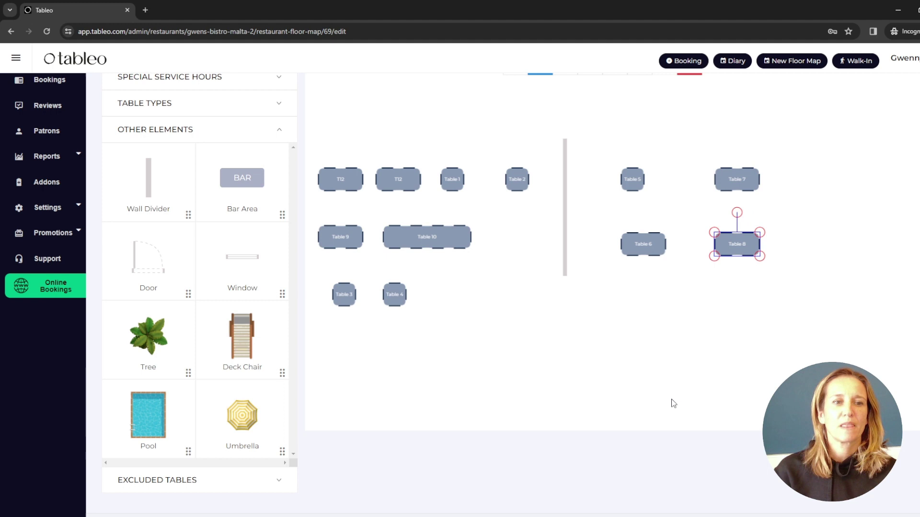
drag(141, 347, 479, 289)
Scale the tree below the left-hand tables up into a large plant.
click(645, 341)
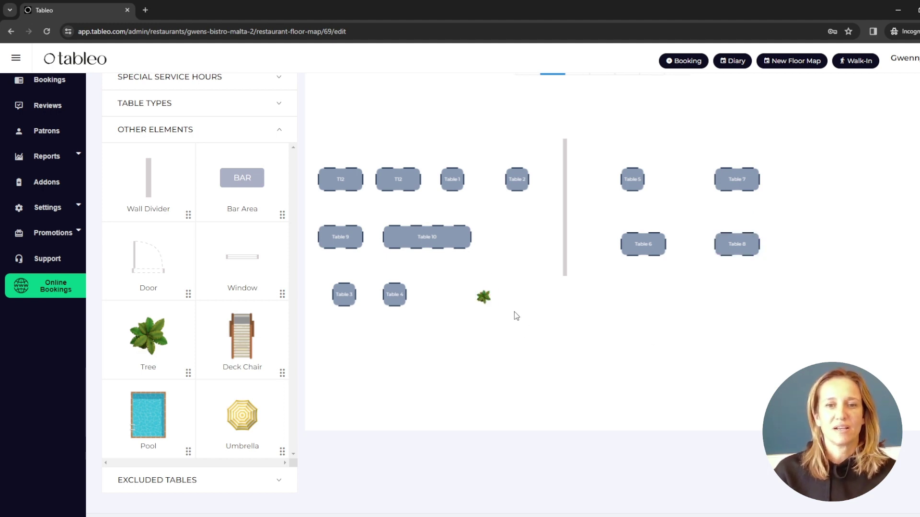
click(486, 297)
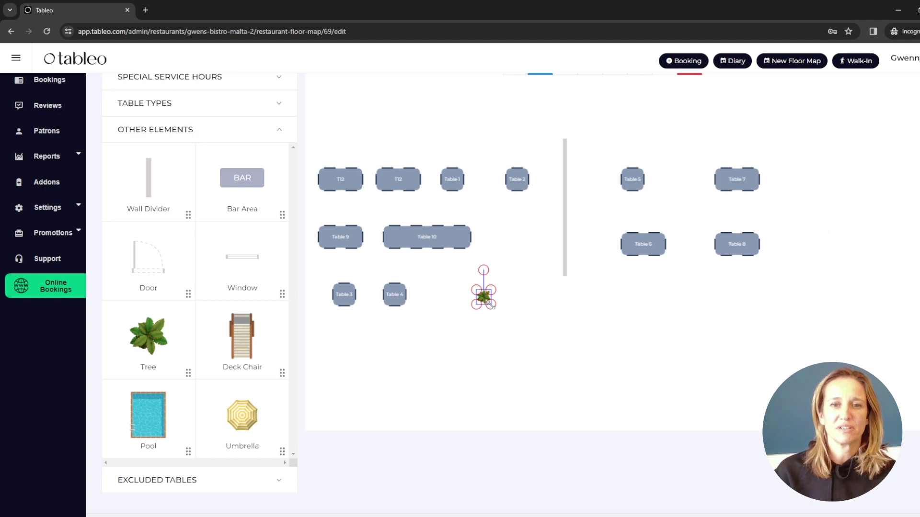
drag(490, 304, 545, 377)
click(639, 370)
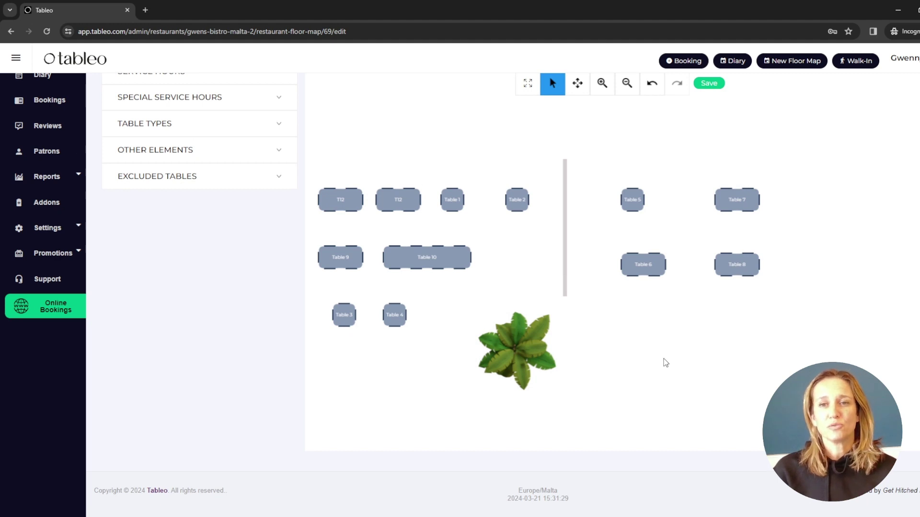
Undo the tree's enlargement while viewing the whole map zoomed out in full screen.
click(524, 89)
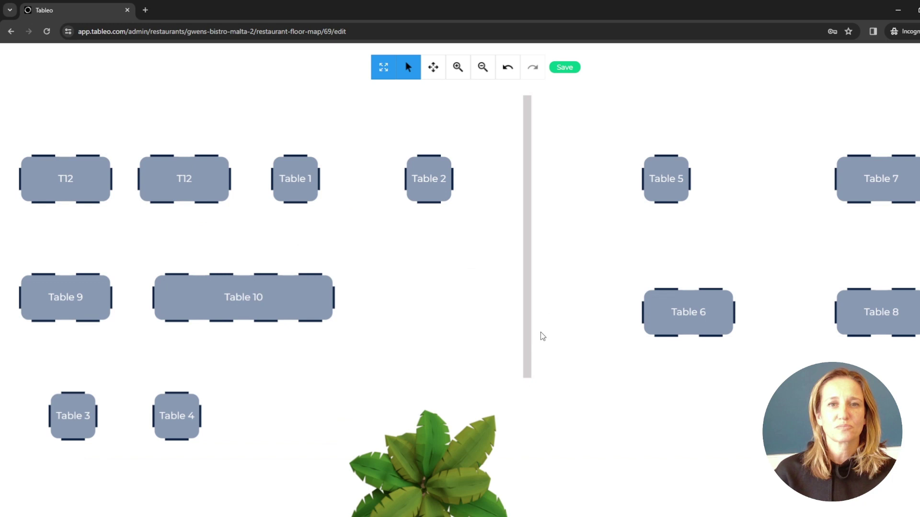
click(485, 71)
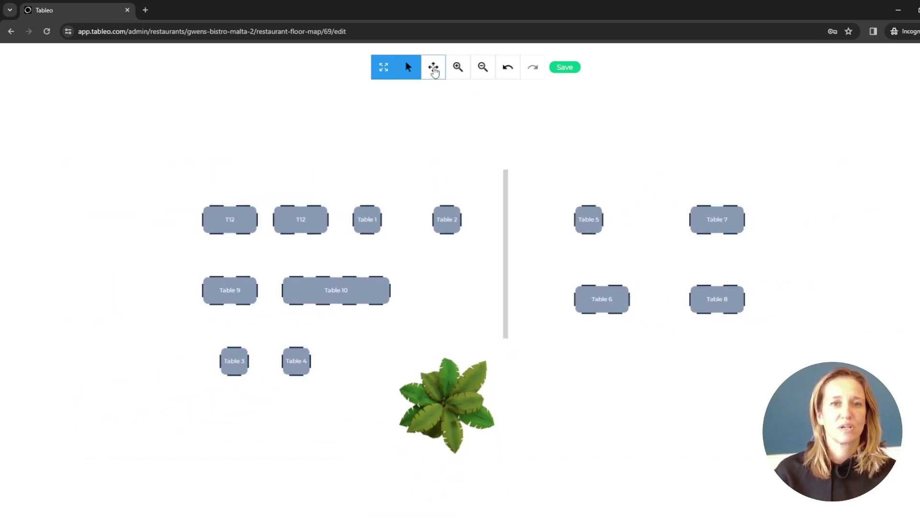
click(433, 68)
drag(361, 200, 367, 164)
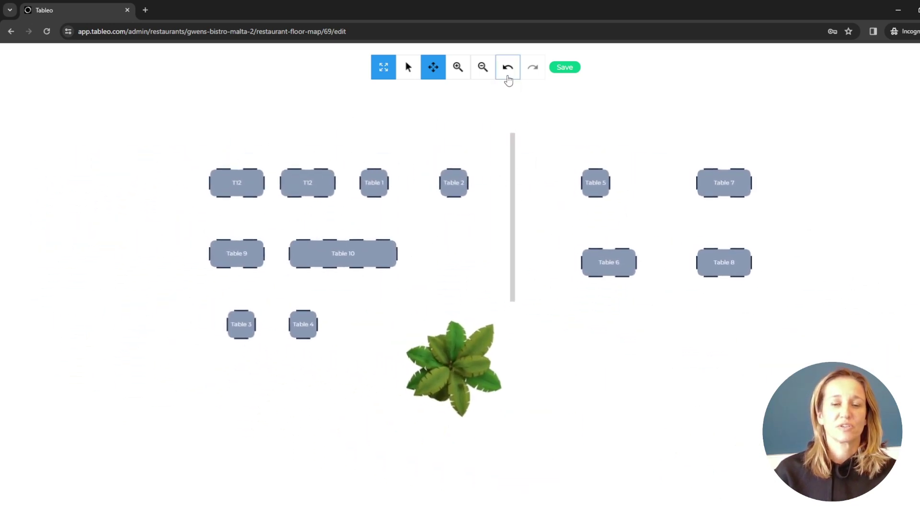
click(508, 70)
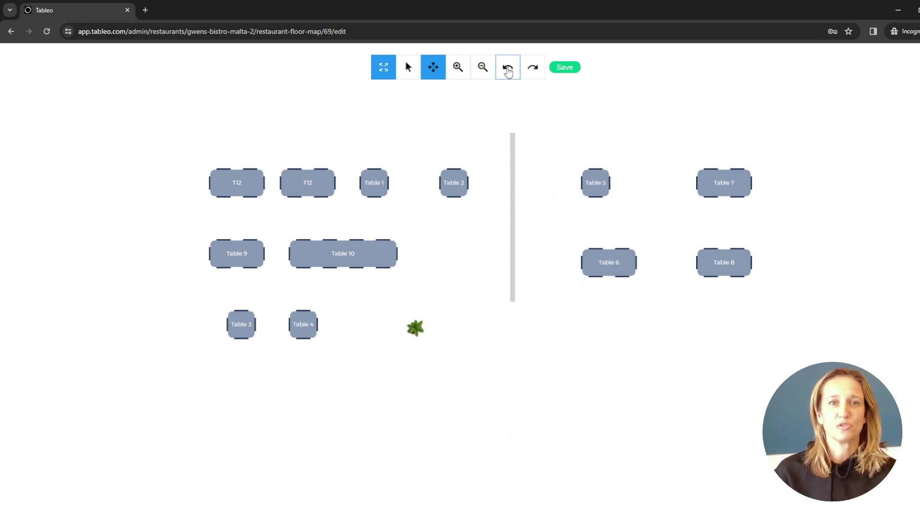
click(386, 71)
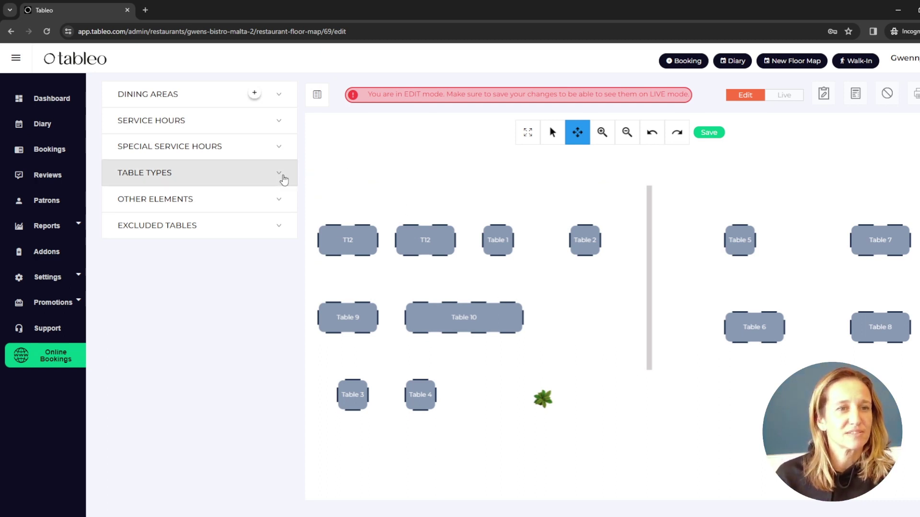
Place a Circle table shape from Table Types onto the map's lower right area.
click(283, 177)
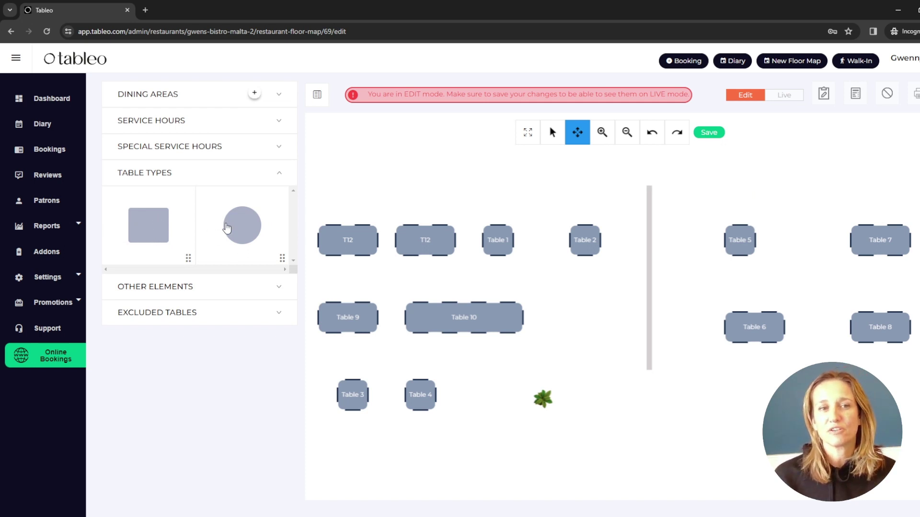
drag(232, 229, 610, 382)
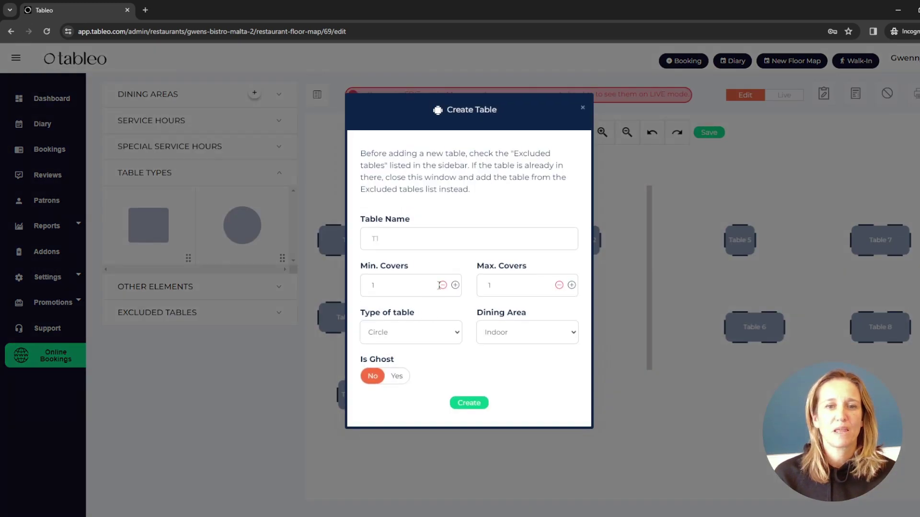
Create the round Indoor table with 3–6 covers and acknowledge the floor-map-saved message.
click(400, 242)
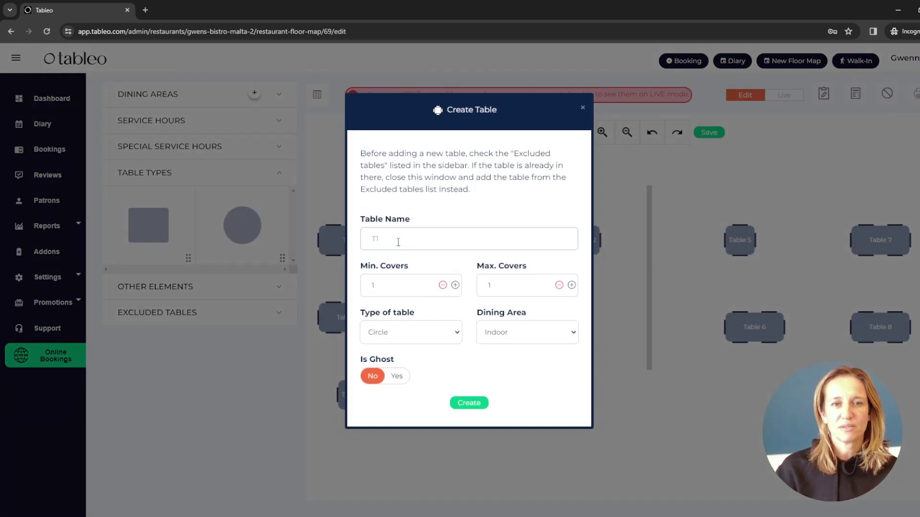
text(T13)
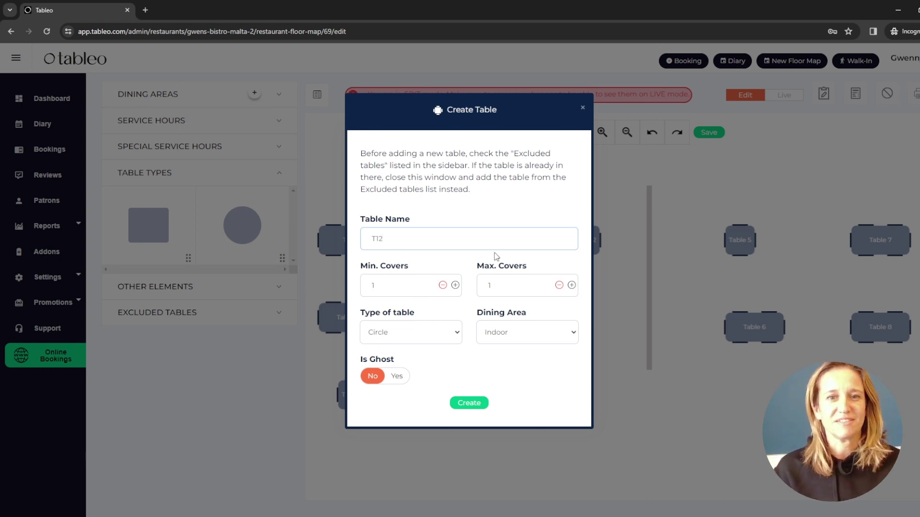
click(455, 286)
click(455, 285)
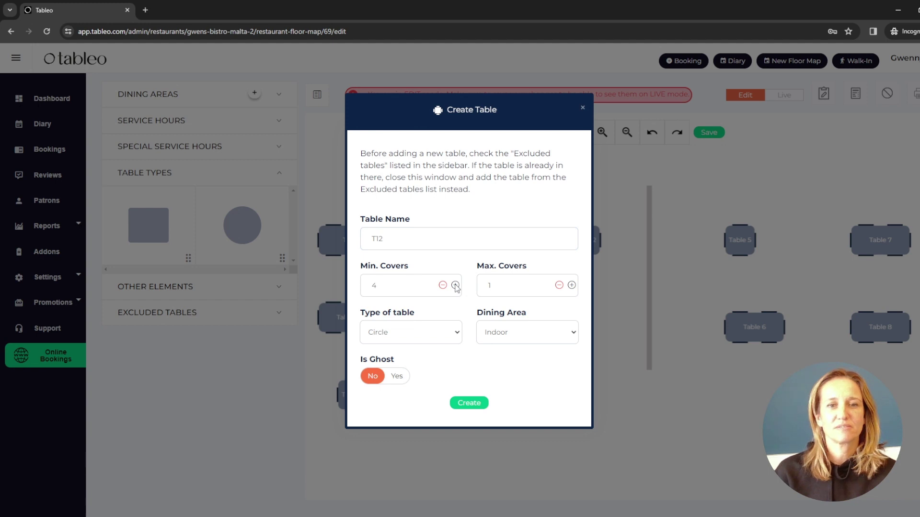
click(443, 286)
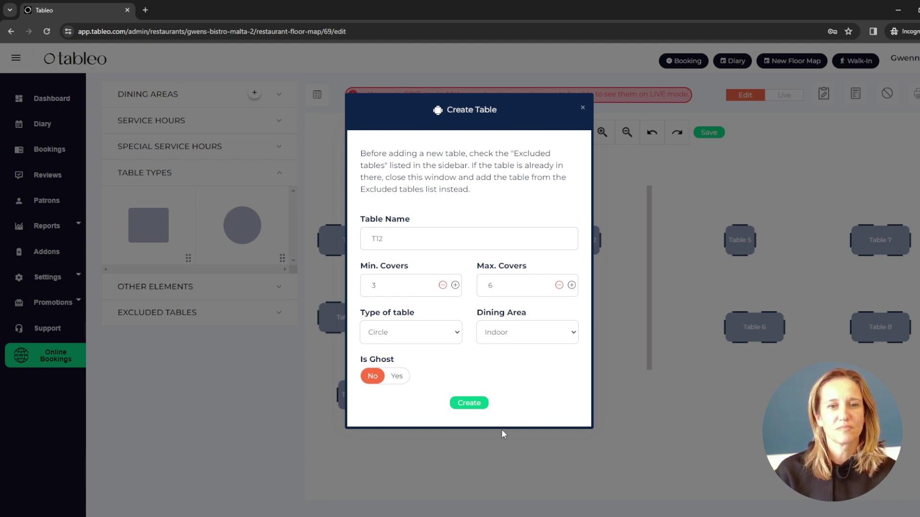
click(471, 404)
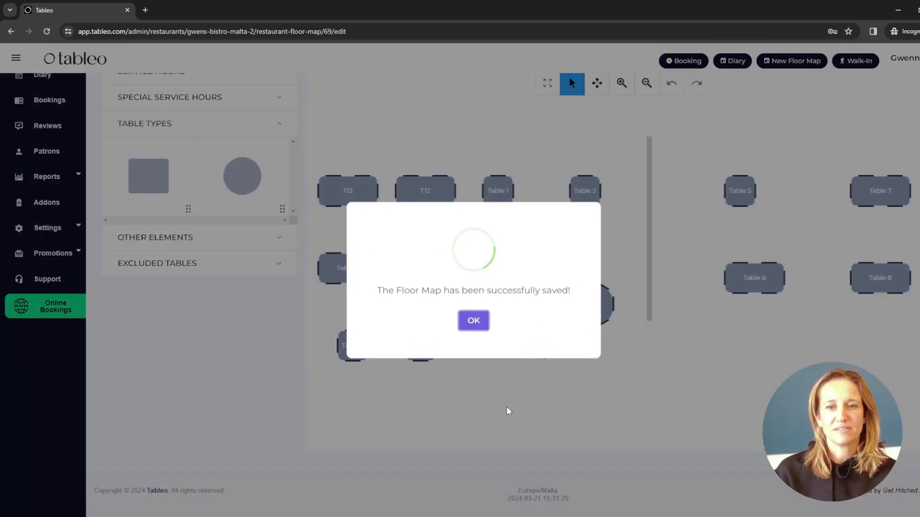
click(471, 322)
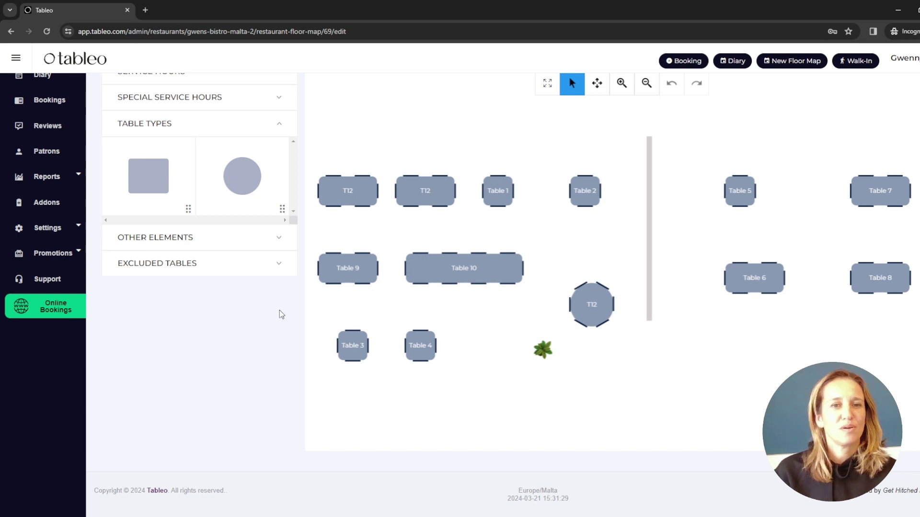
scroll(479, 287, up, 1)
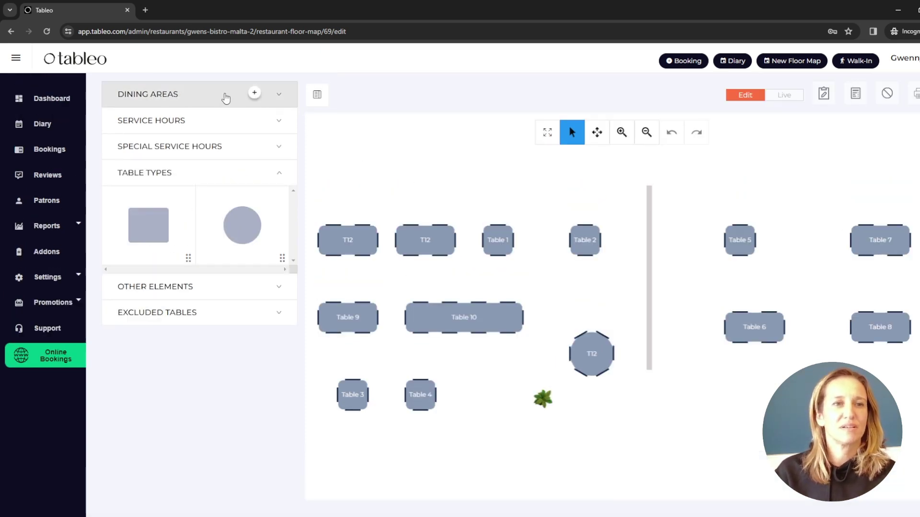
Search dining areas for 'cave', tick Wine Cave, and apply the update.
click(280, 95)
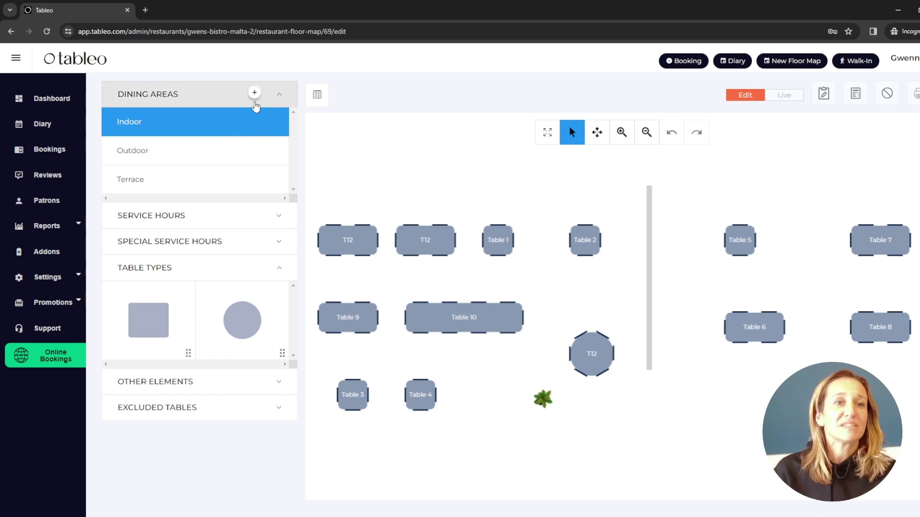
click(254, 95)
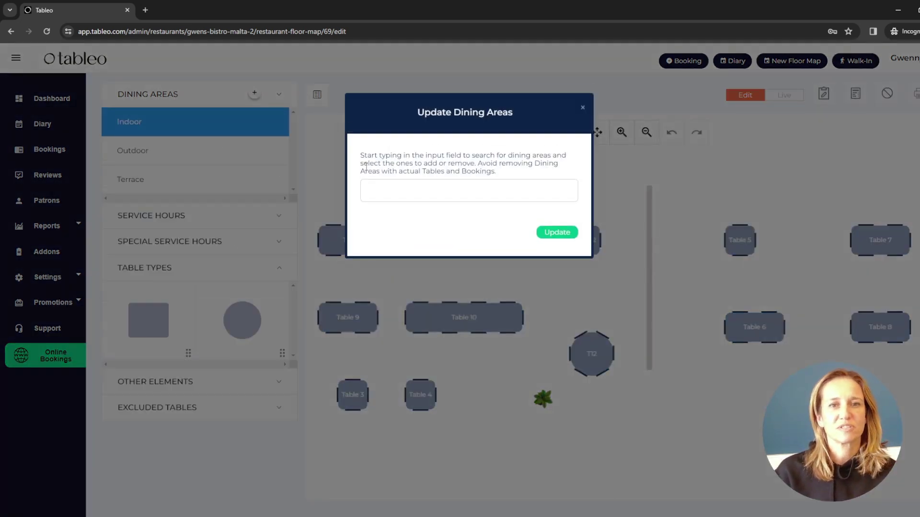
text(cave)
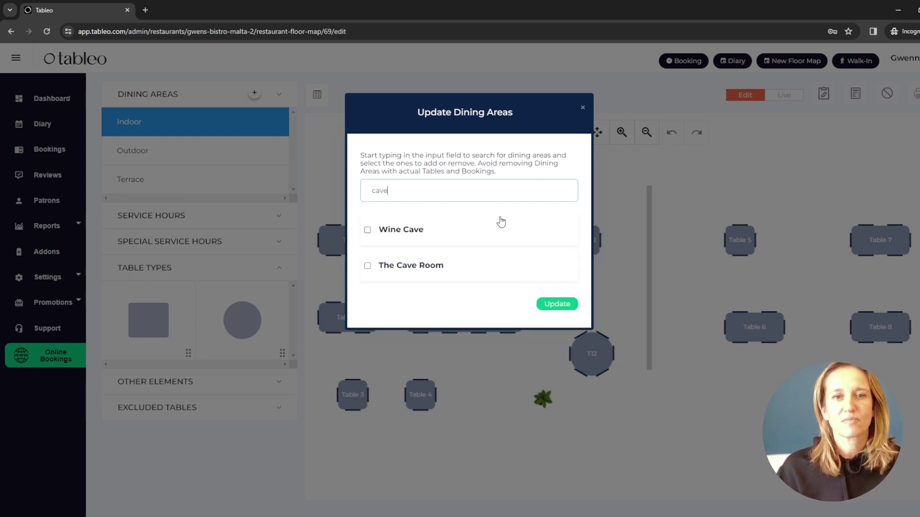
click(367, 230)
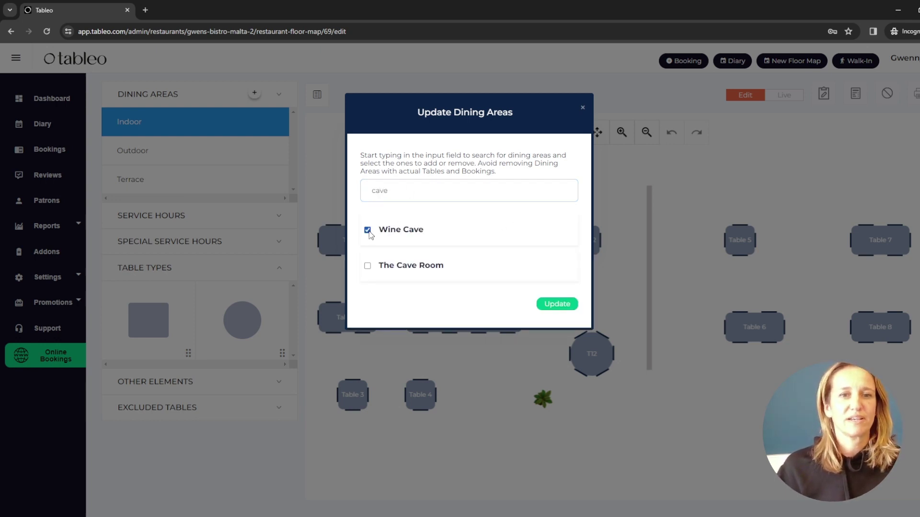
click(556, 306)
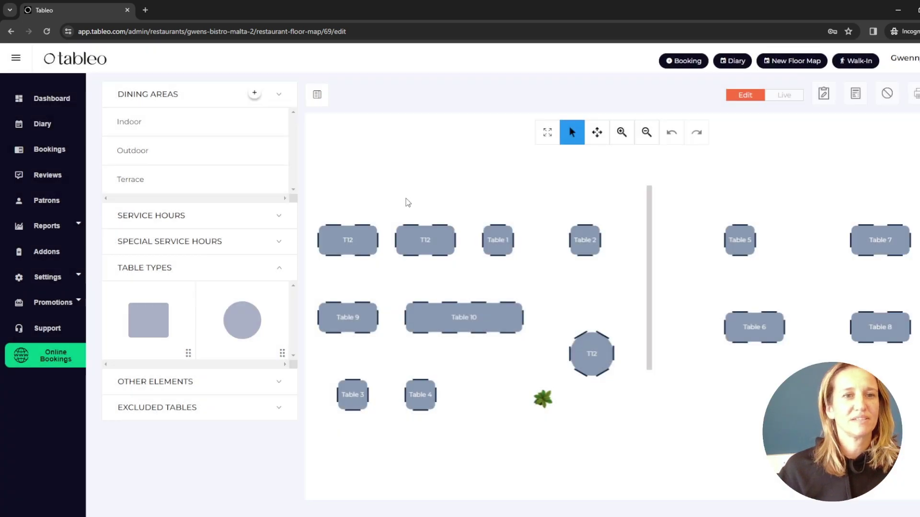
click(280, 98)
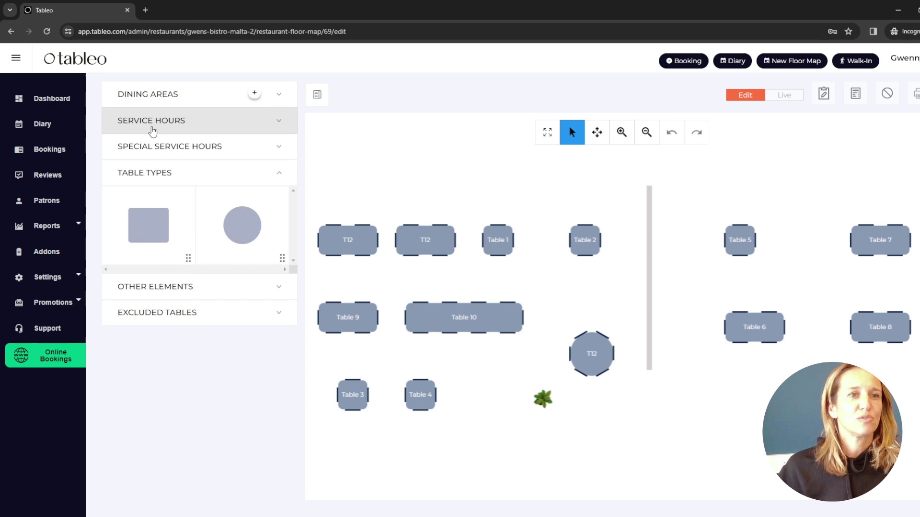
Untick Saturday breakfast, lunch, dinner and Sunday breakfast, lunch services, then save the hours.
click(282, 122)
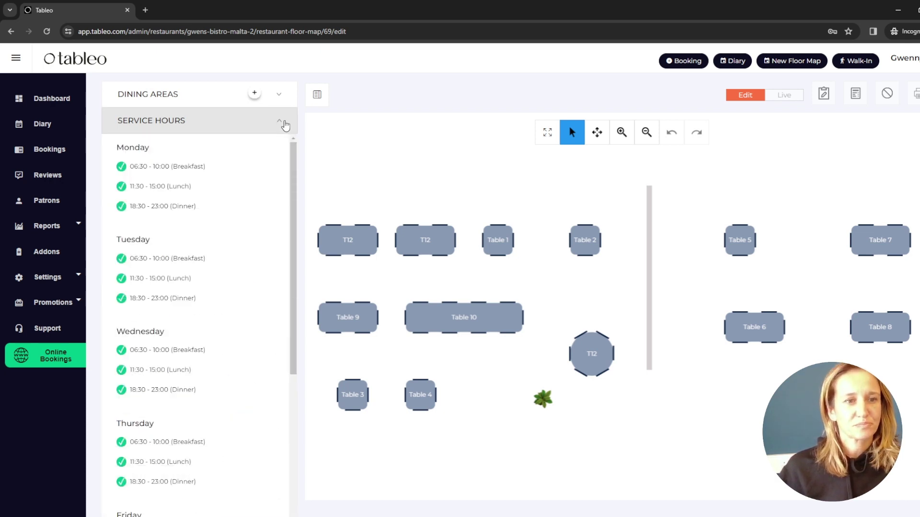
scroll(186, 258, down, 5)
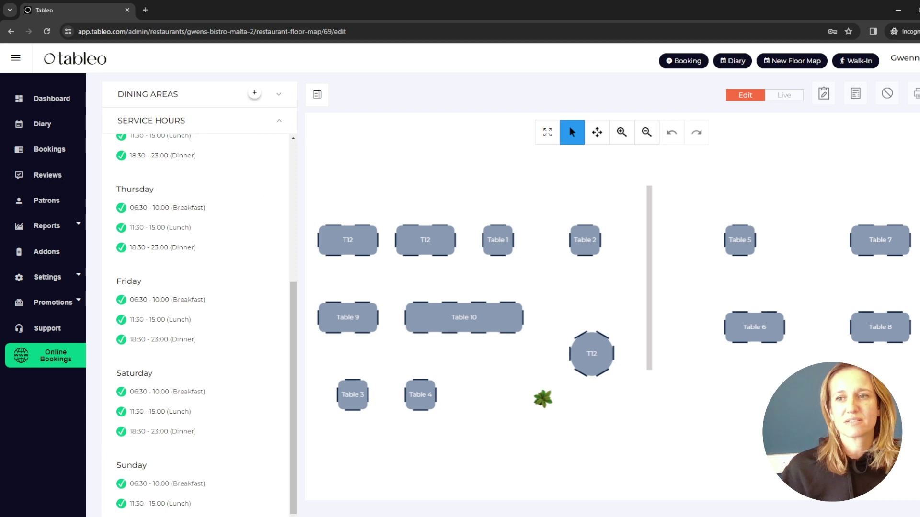
scroll(527, 287, down, 1)
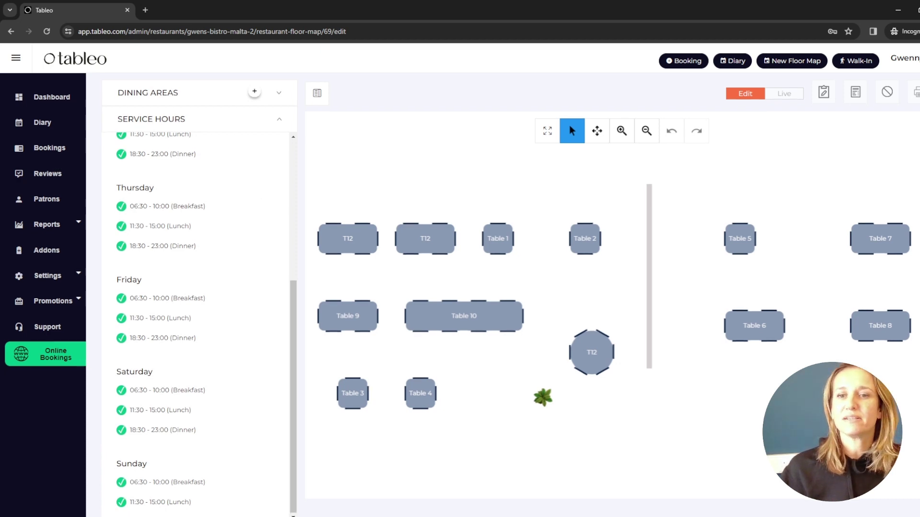
scroll(527, 288, down, 2)
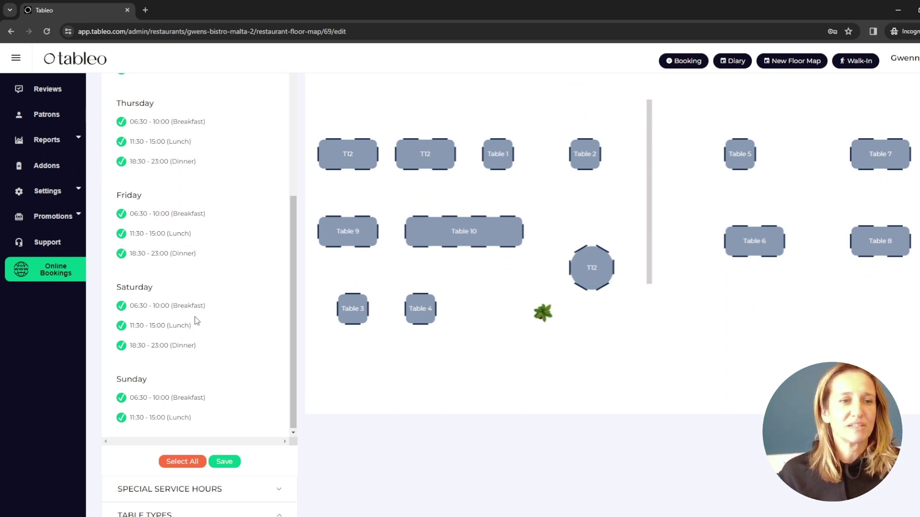
click(121, 306)
click(121, 326)
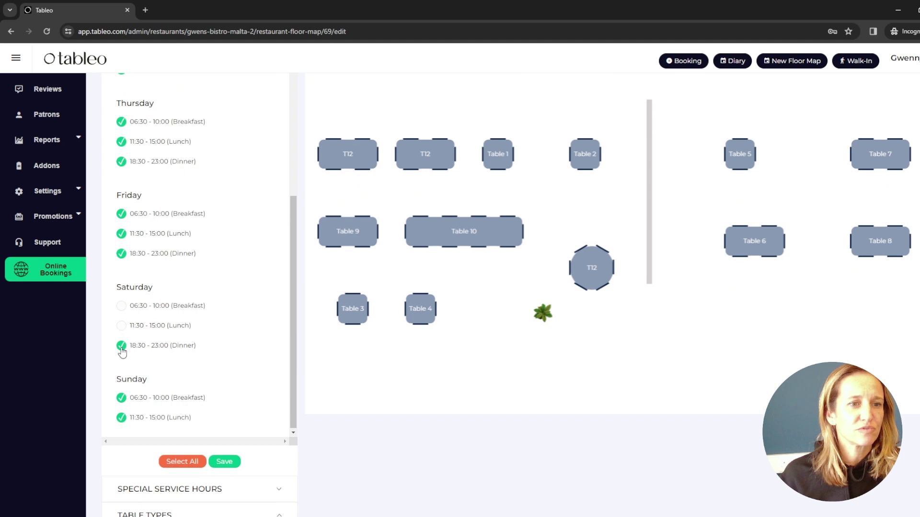
click(121, 345)
click(121, 397)
click(122, 419)
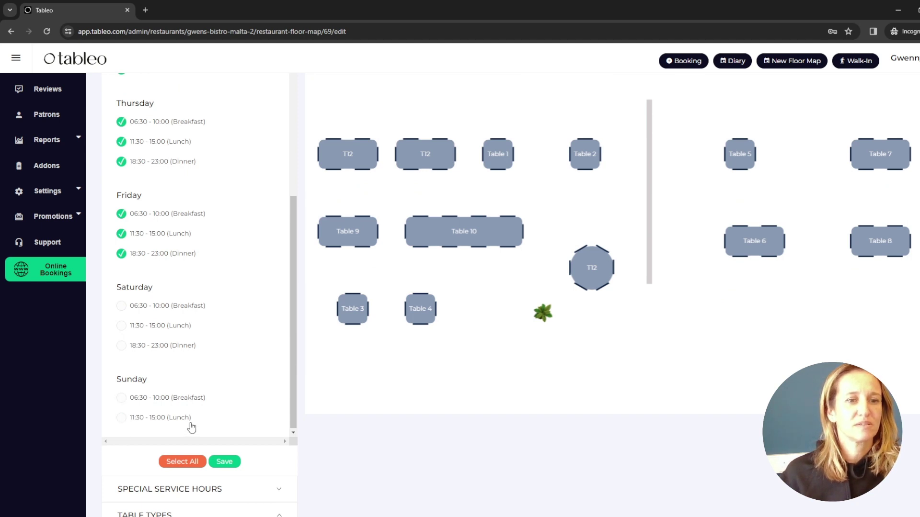
click(224, 462)
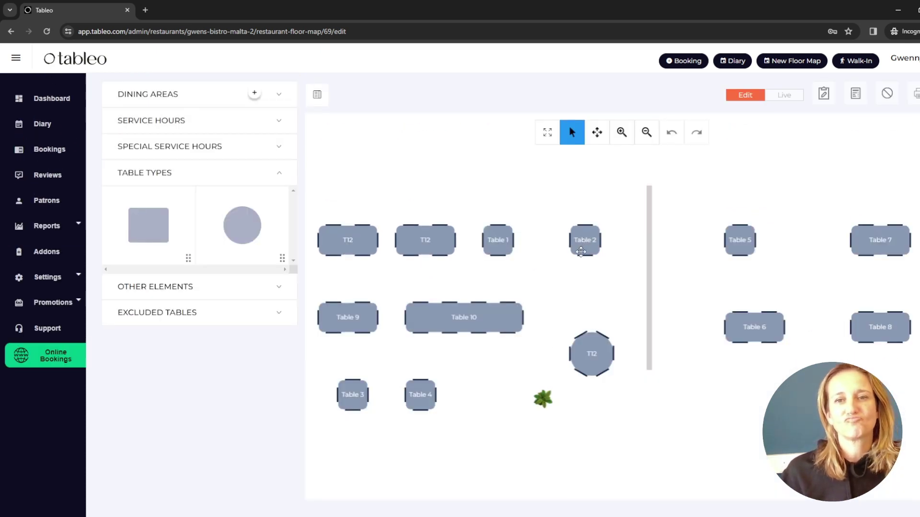
Delete Table 2 from the weekday map, then drag it back from Excluded Tables to just left of the wall.
click(581, 252)
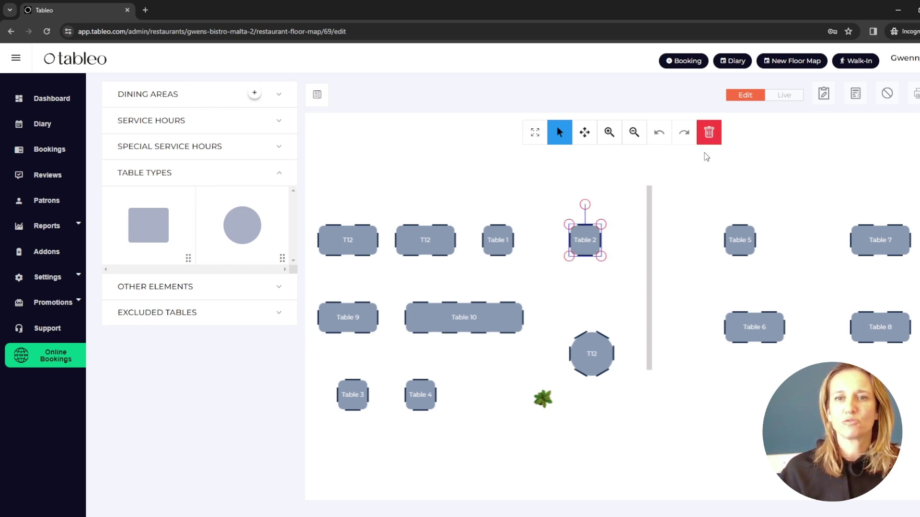
click(709, 134)
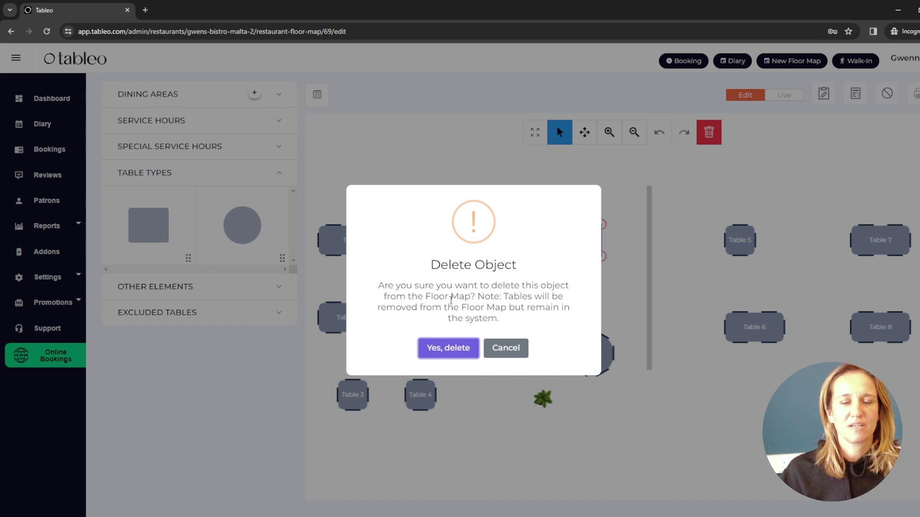
click(448, 349)
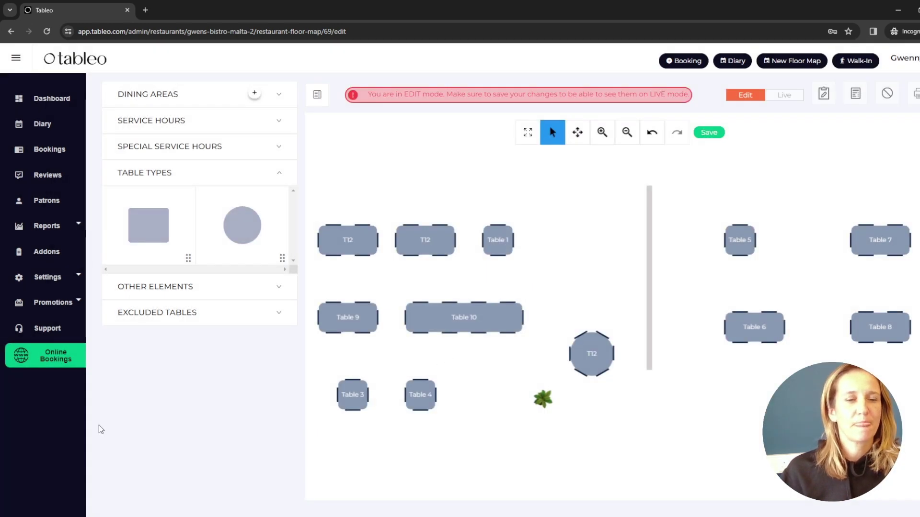
click(263, 314)
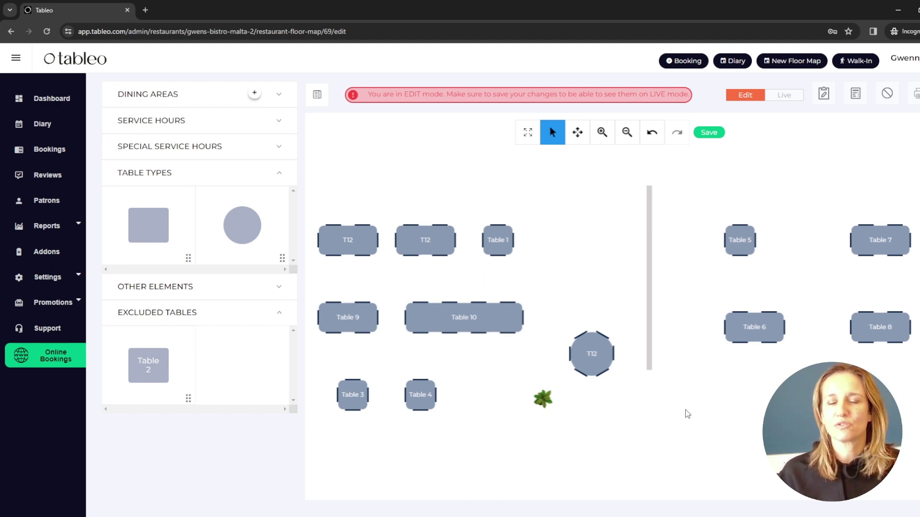
drag(163, 373, 617, 266)
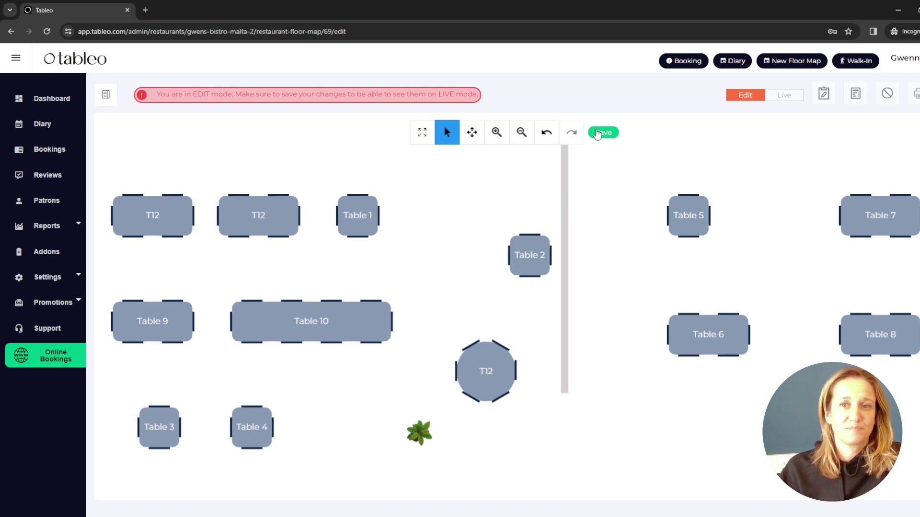
Save the weekday floor map with Table 2 beside the wall and dismiss the success message.
click(599, 133)
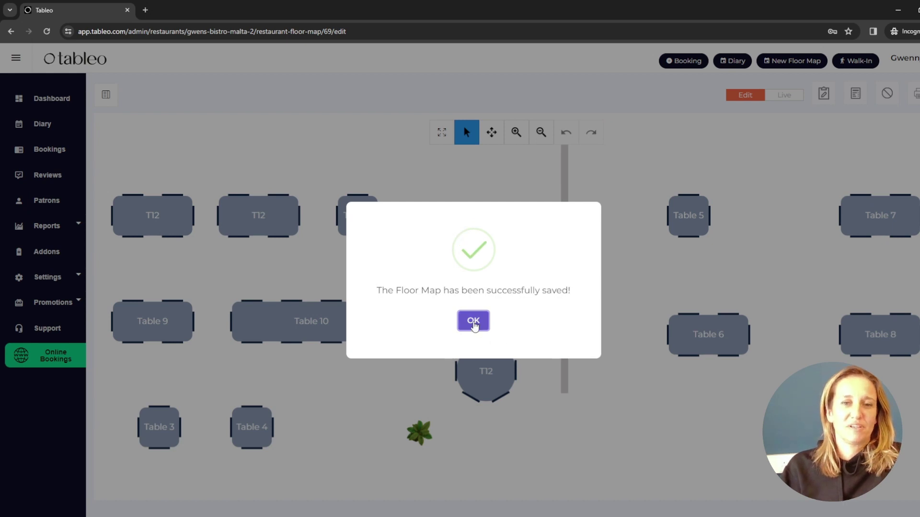
click(474, 324)
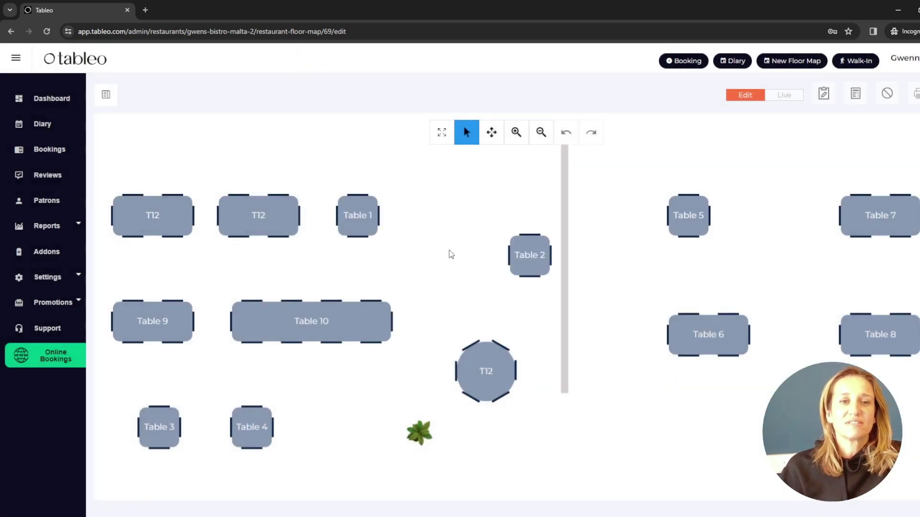